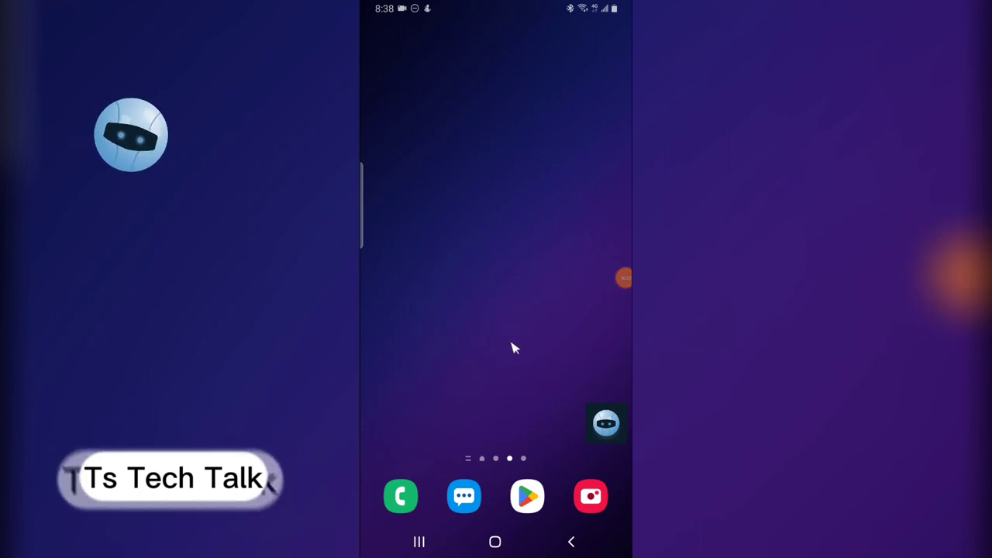
Open WhatsApp from the phone's app list and enter the JOSNI DESIGN itori chat.
left_click_drag(518, 350, 560, 248)
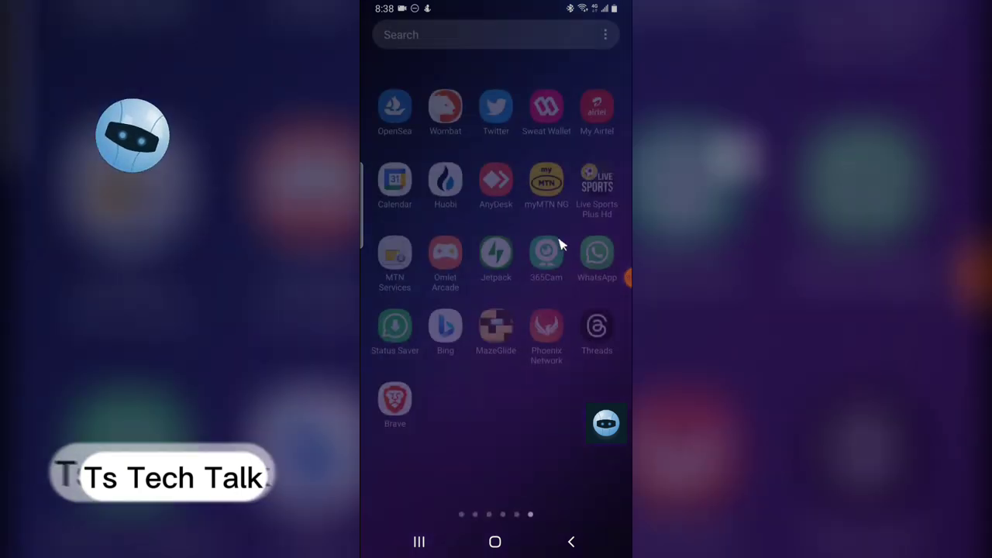
left_click(596, 242)
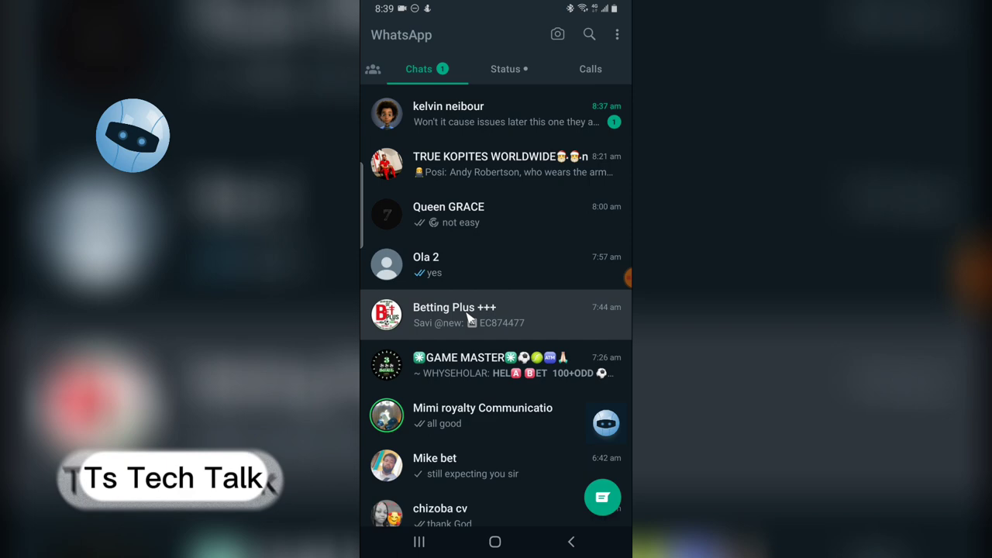
scroll(481, 458, "down", 2)
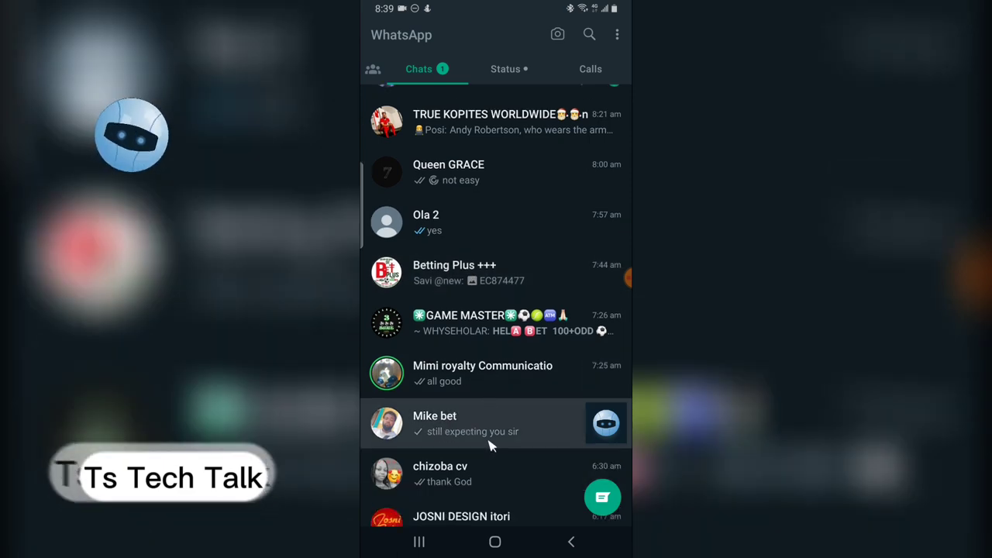
left_click(512, 476)
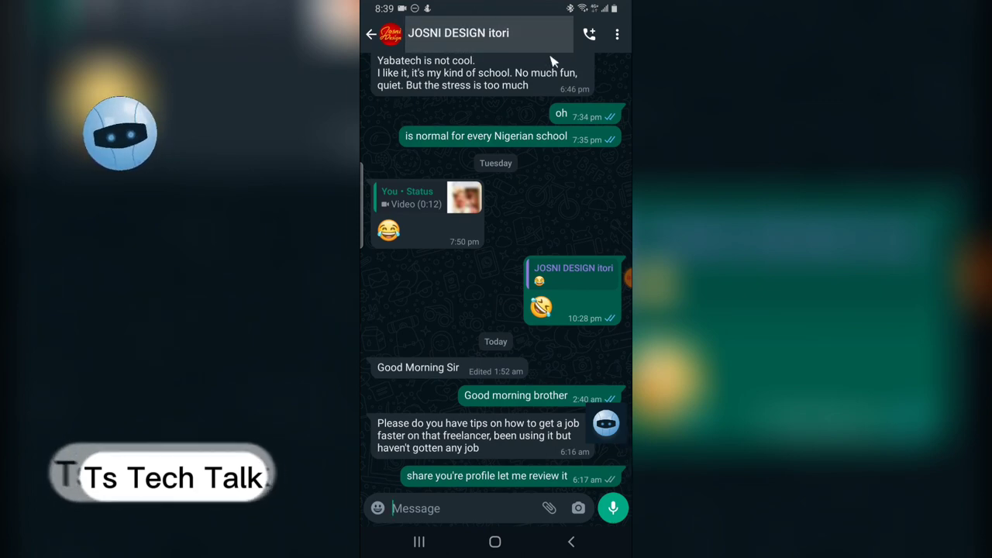
Open the JOSNI DESIGN itori contact info and go to its Chat lock settings.
left_click(465, 35)
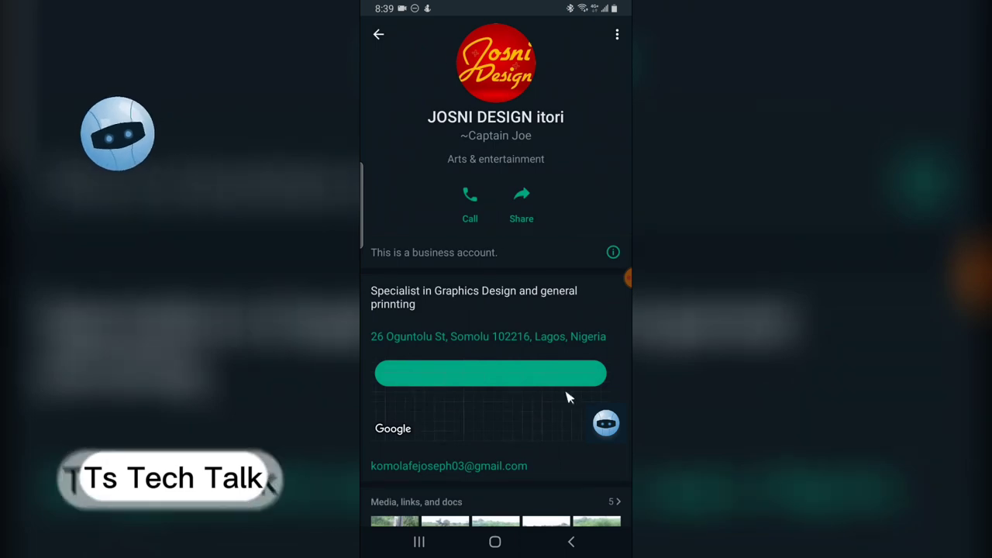
scroll(528, 364, "down", 10)
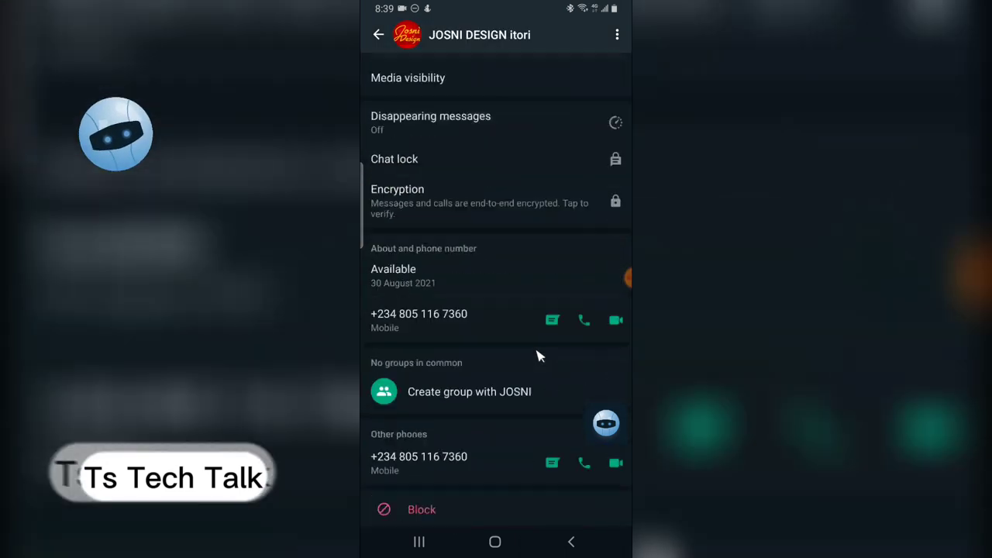
scroll(505, 287, "up", 5)
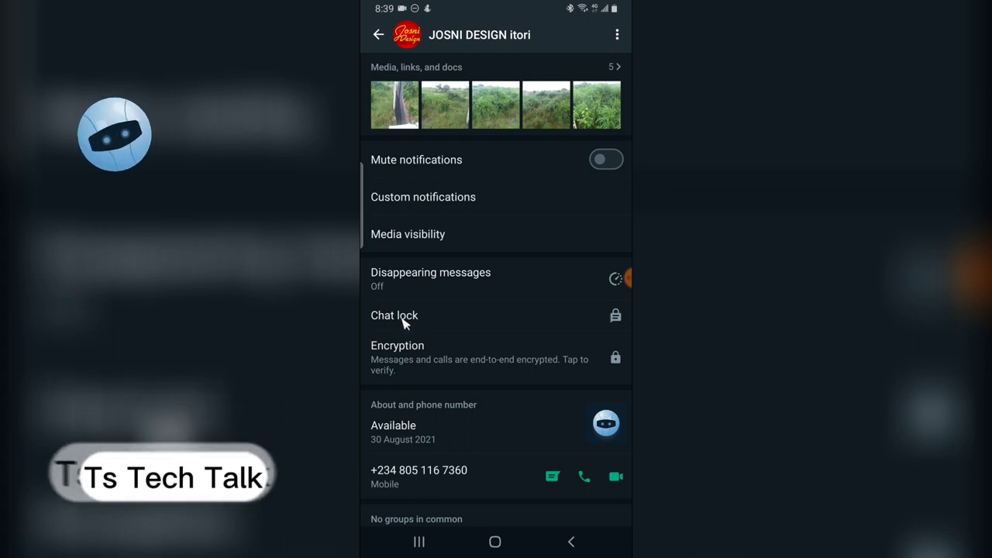
left_click(410, 321)
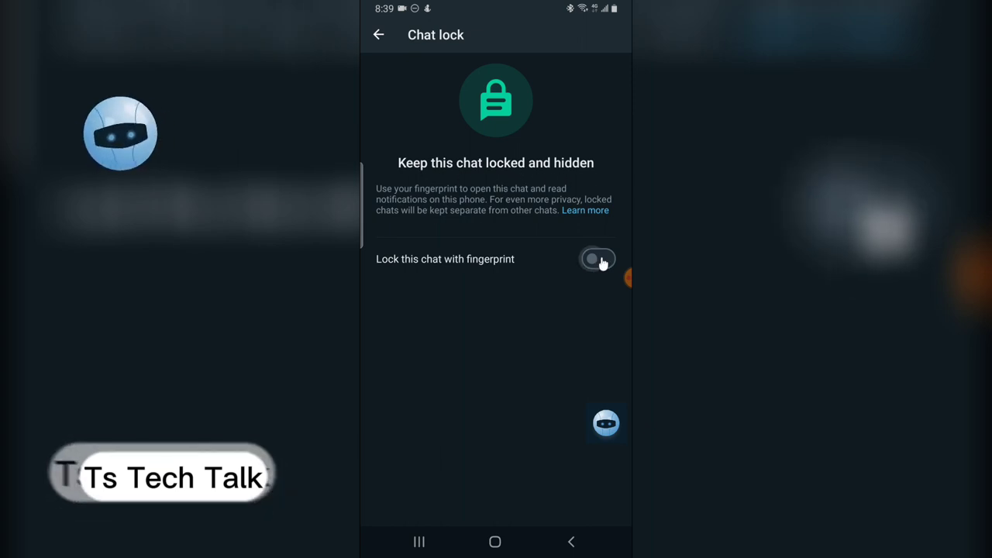
Try to turn on fingerprint locking for this chat, accepting the linked-devices notice.
left_click(600, 261)
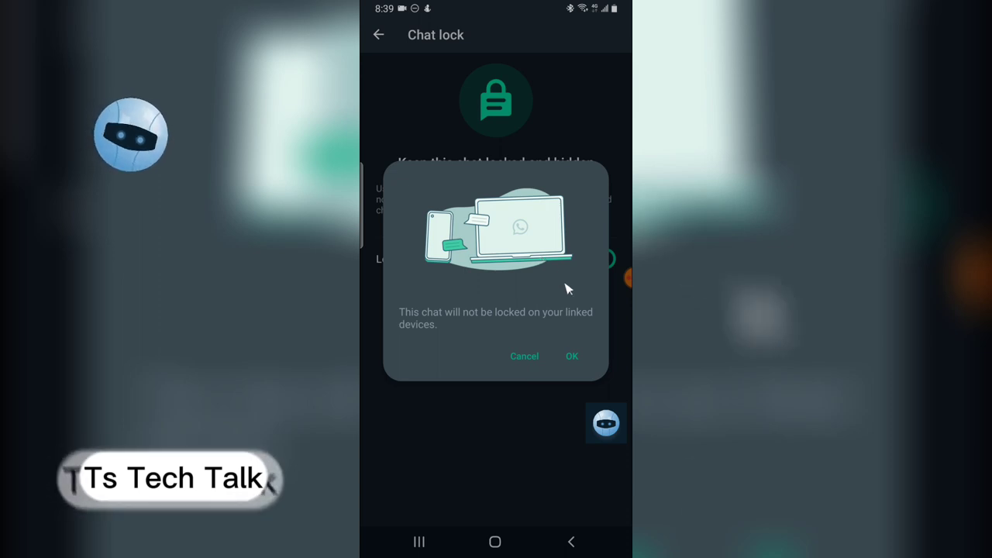
left_click(575, 359)
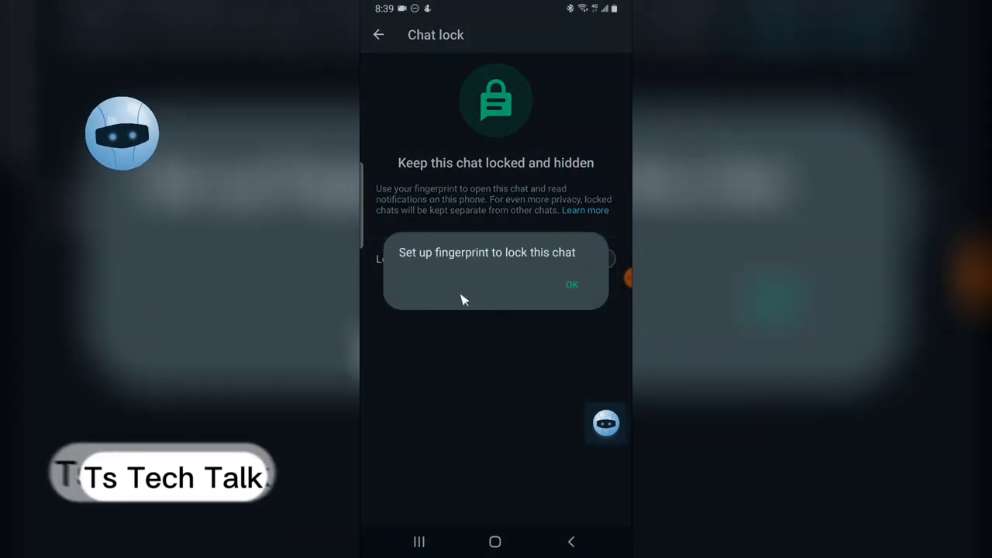
left_click(573, 287)
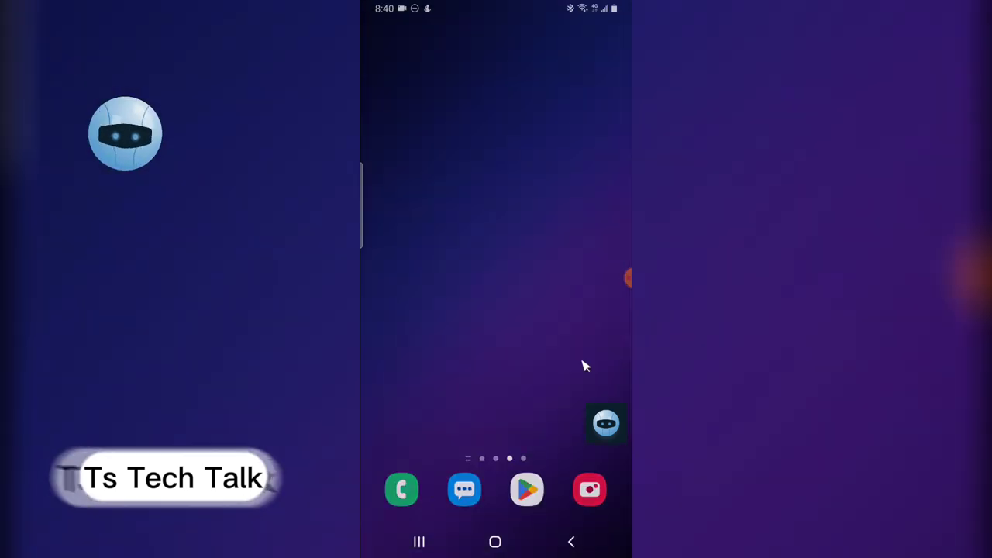
Switch to the phone's Settings app and open the Lock screen settings.
left_click_drag(584, 366, 626, 286)
scroll(513, 374, "up", 1)
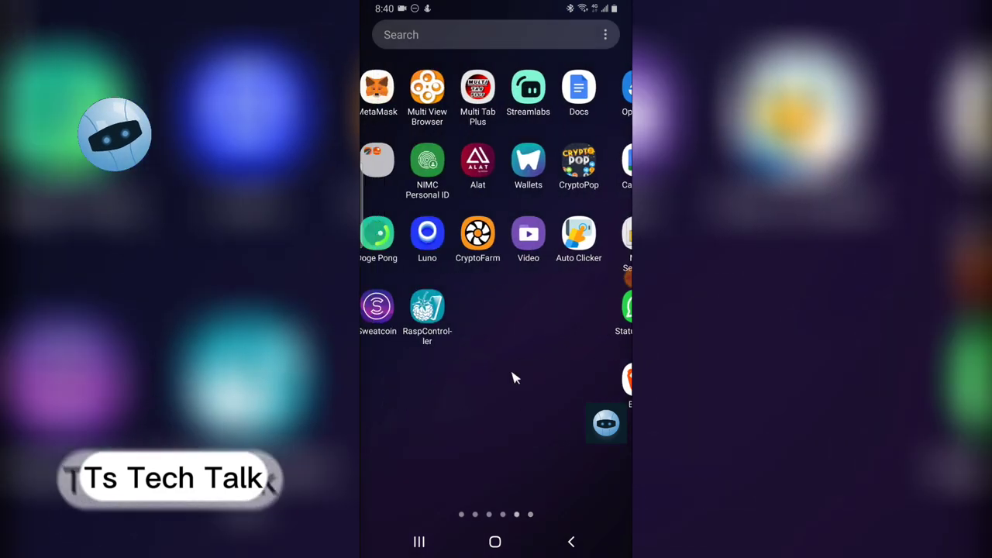
scroll(511, 378, "up", 4)
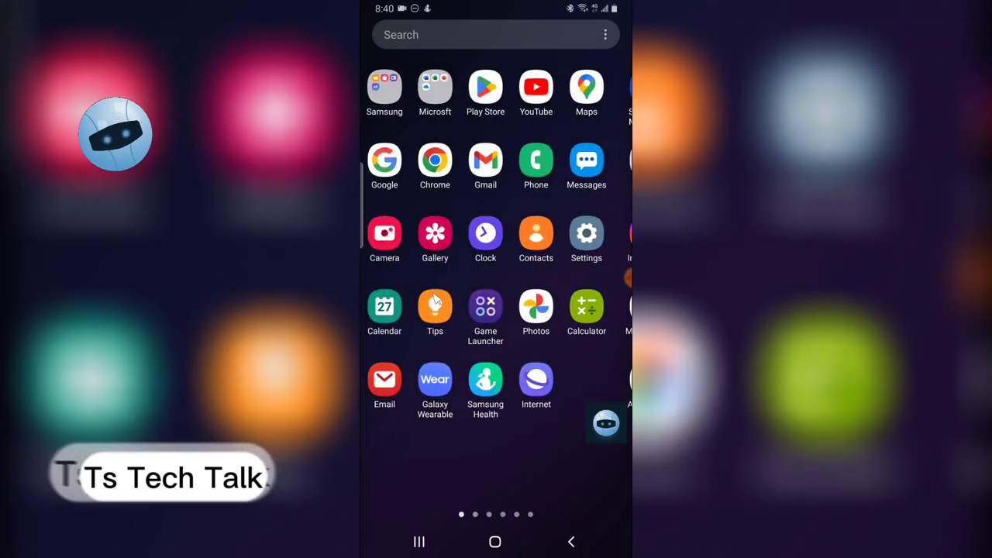
left_click(587, 256)
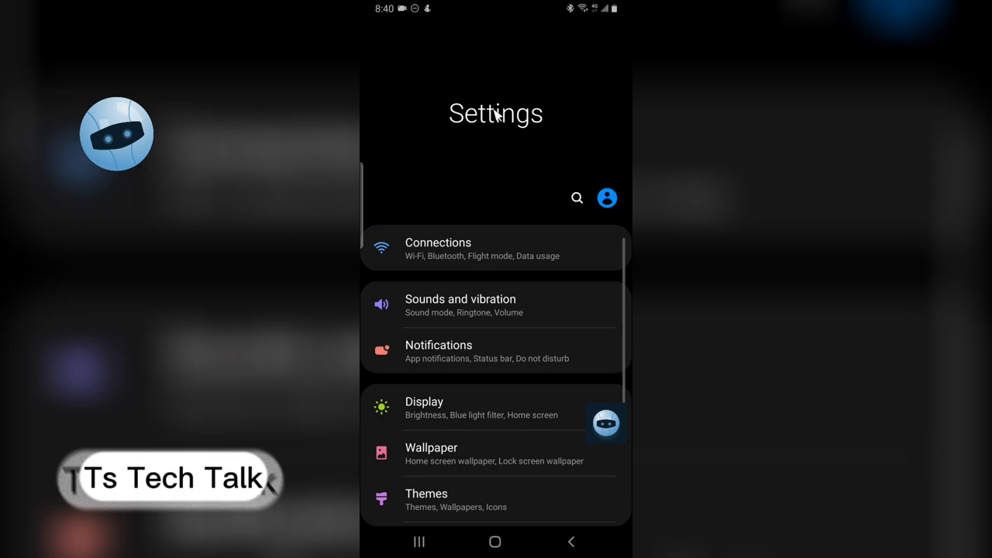
scroll(543, 255, "down", 6)
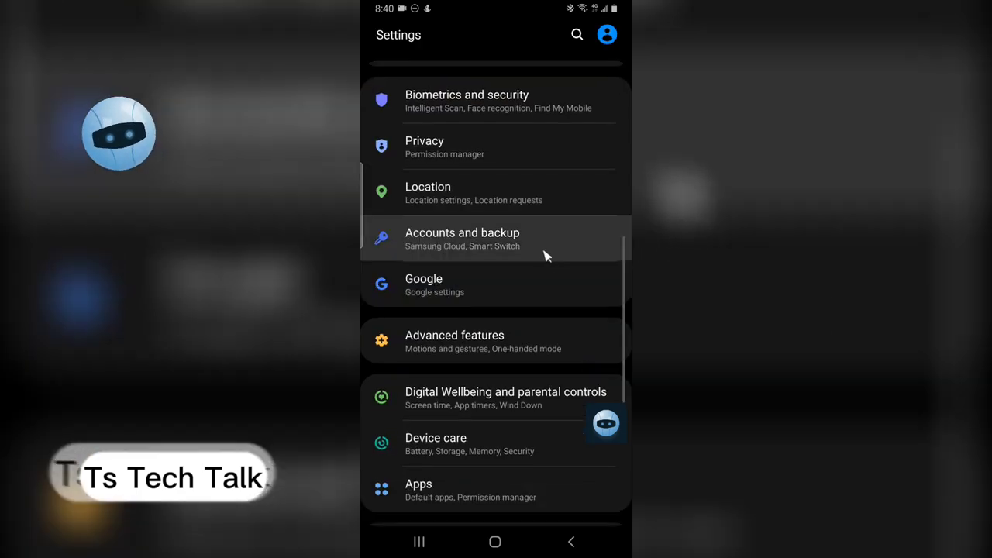
scroll(546, 252, "up", 1)
scroll(547, 247, "up", 1)
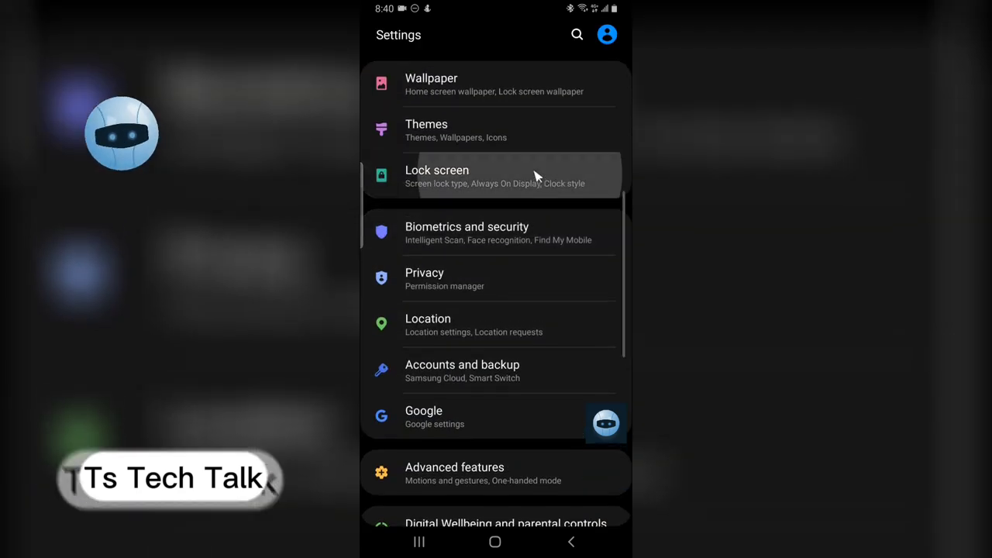
left_click(576, 197)
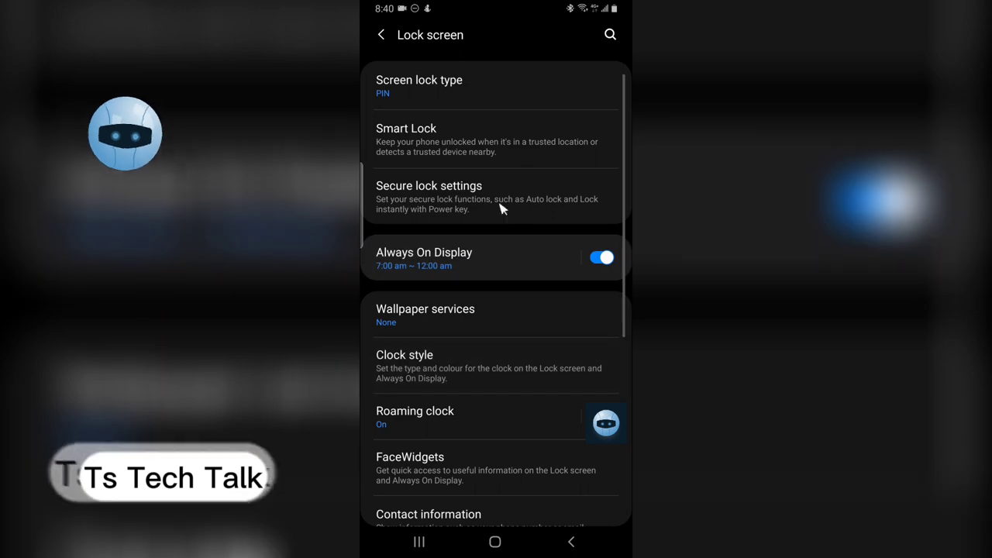
Review the available Lock screen options and open the Screen lock type entry, returning without changes.
scroll(500, 170, "down", 5)
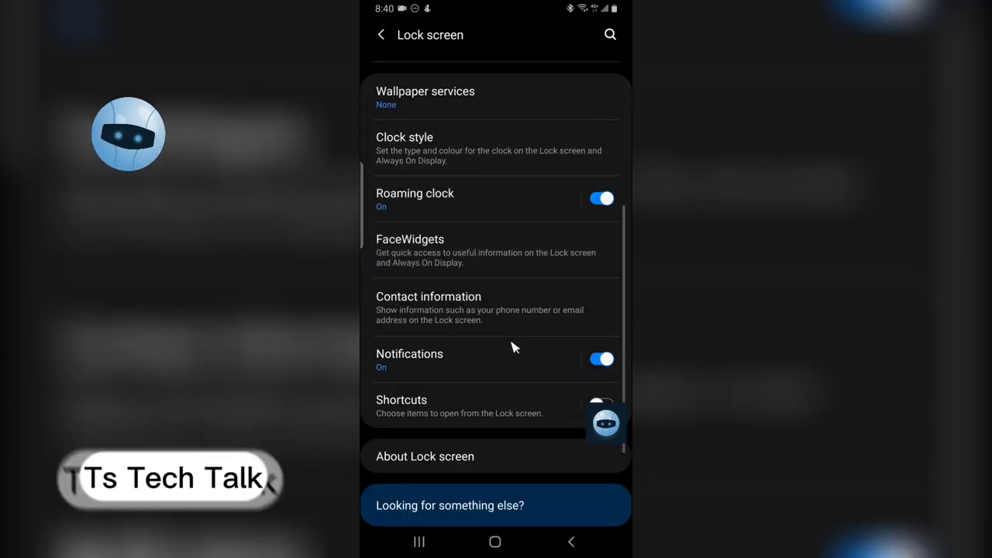
scroll(471, 209, "down", 2)
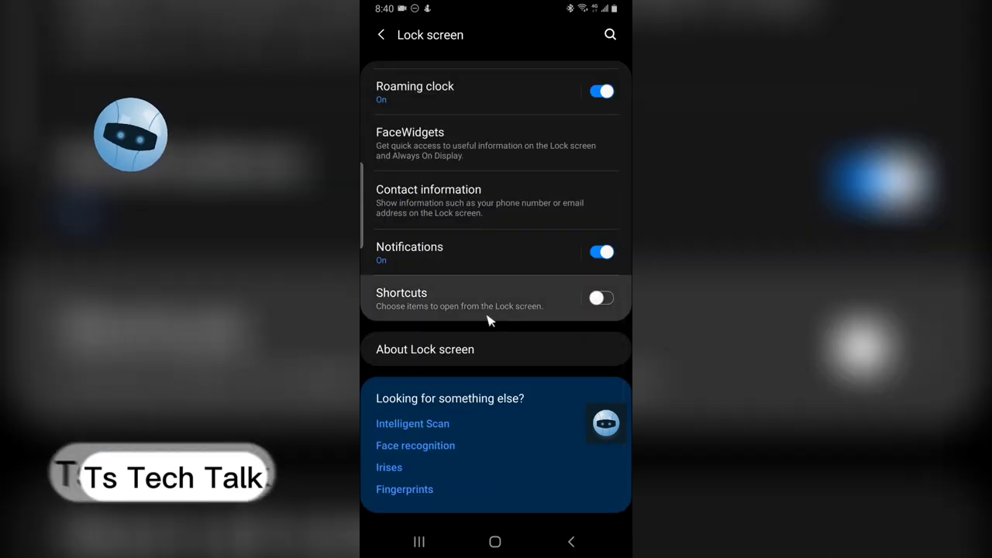
scroll(489, 318, "up", 4)
scroll(498, 279, "up", 5)
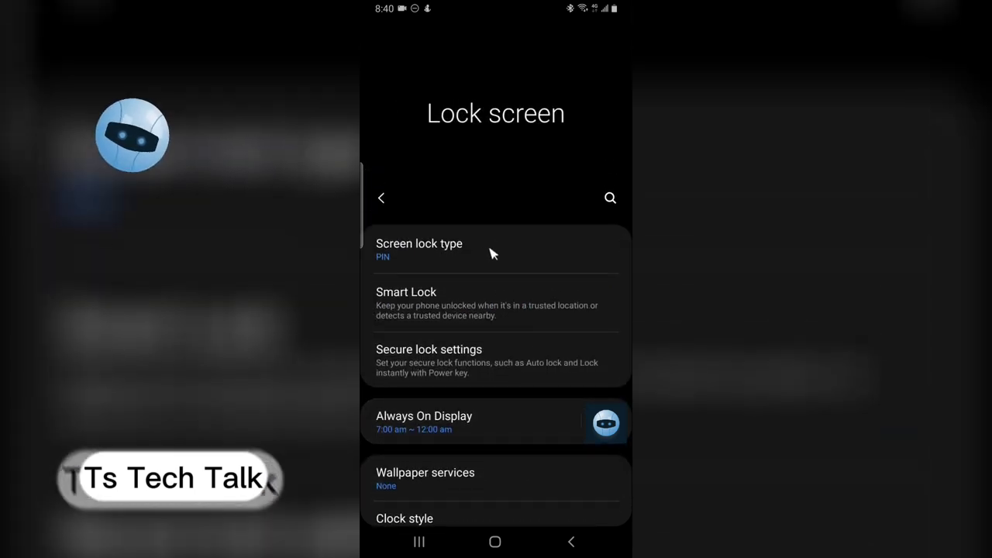
left_click(465, 260)
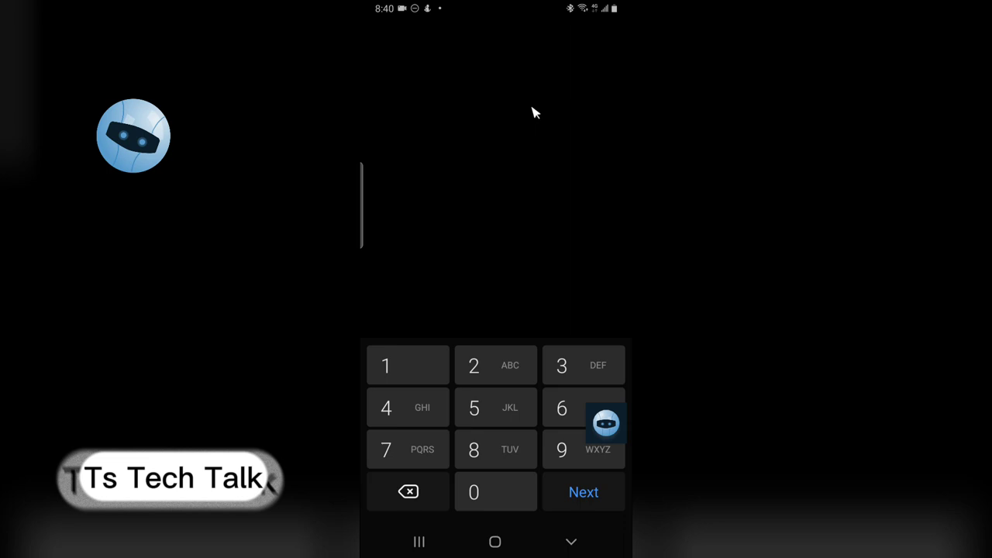
left_click(385, 33)
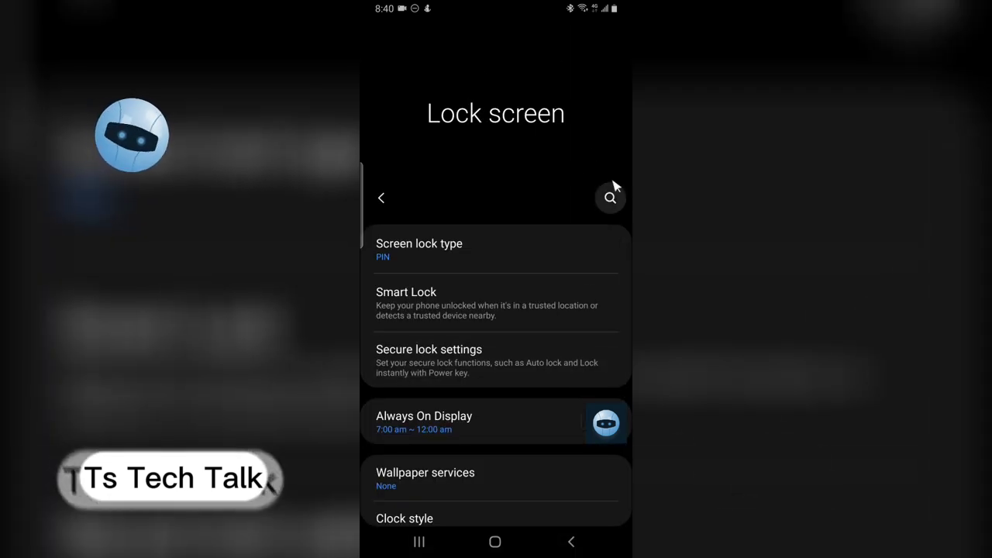
left_click_drag(555, 190, 545, 213)
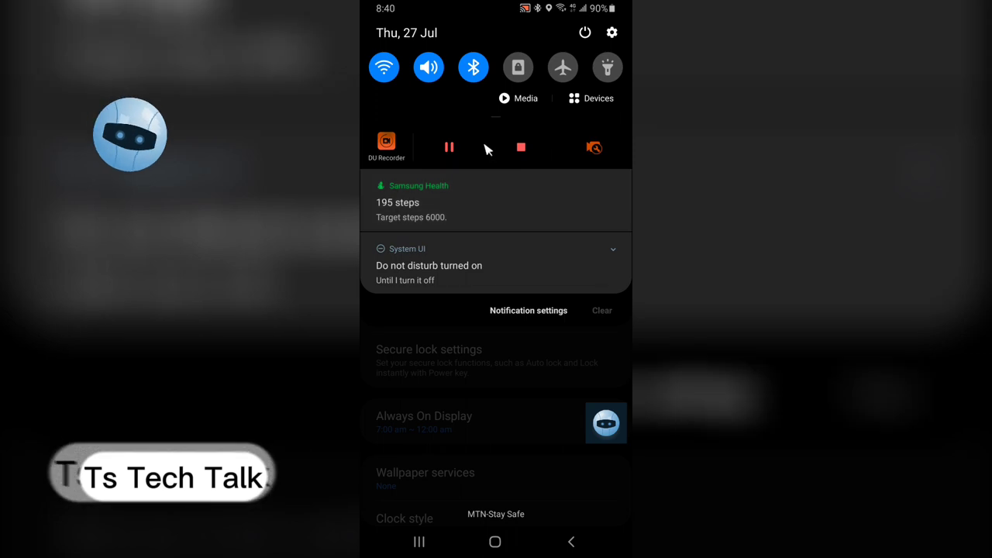
left_click(449, 147)
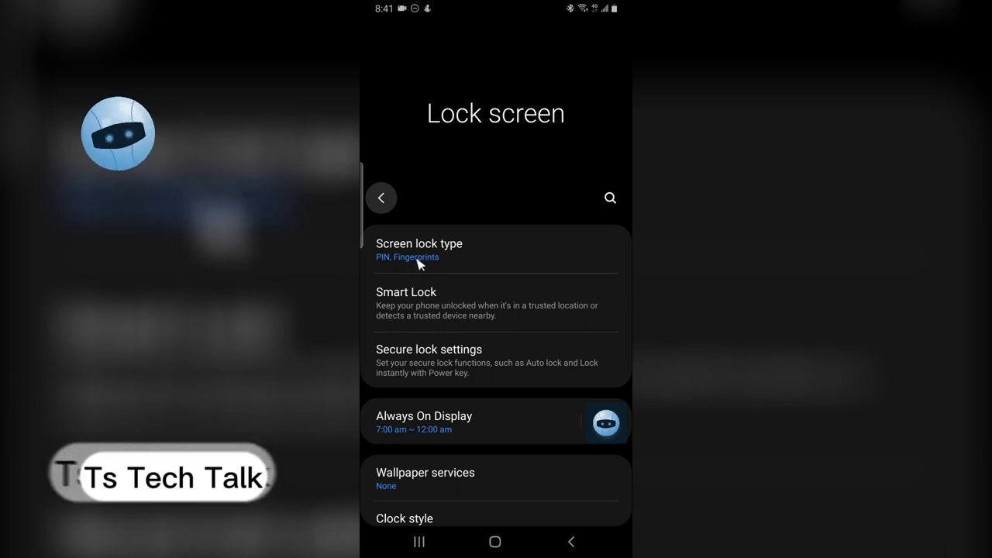
Switch back to WhatsApp, lock the JOSNI DESIGN itori chat with fingerprint, and view it among the locked chats.
left_click(496, 541)
left_click(418, 543)
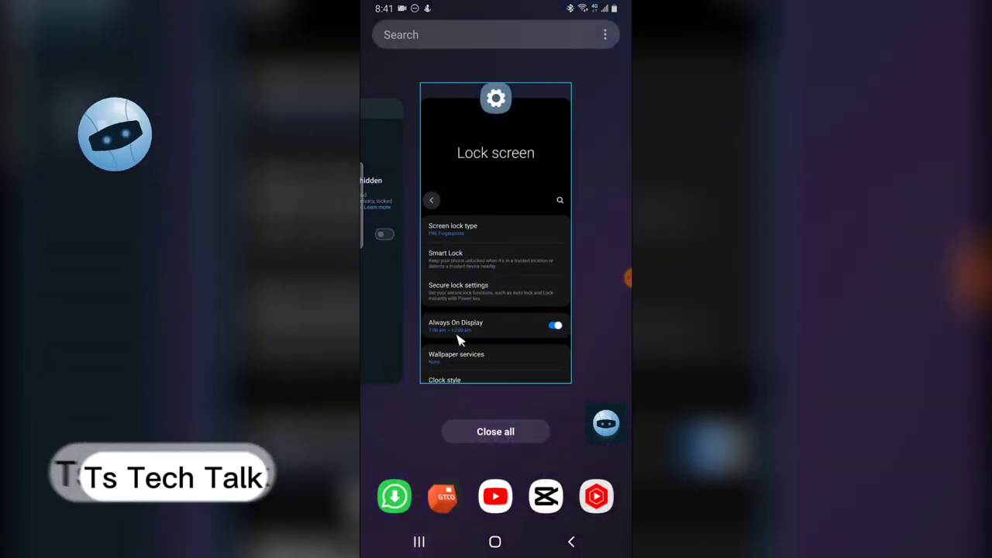
left_click(369, 329)
left_click(595, 257)
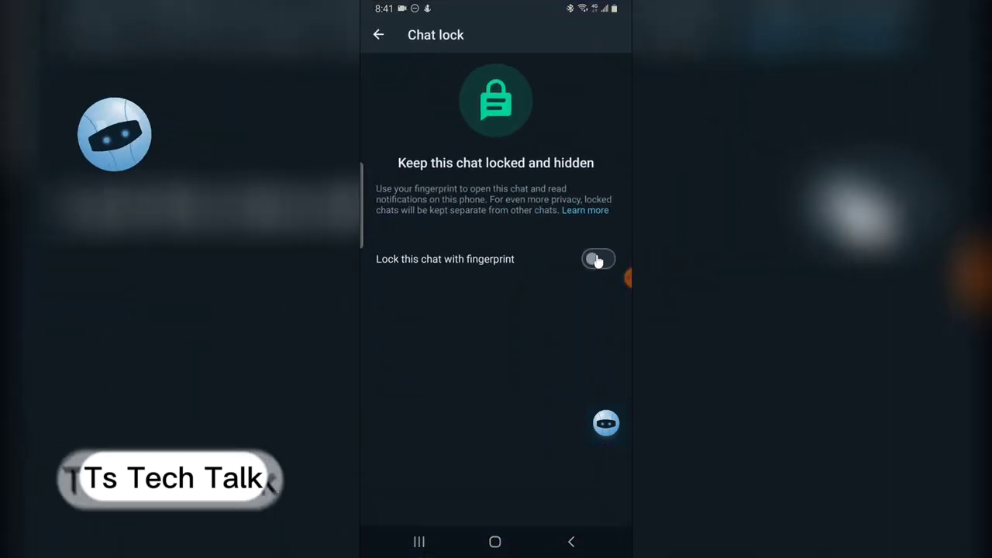
left_click(572, 358)
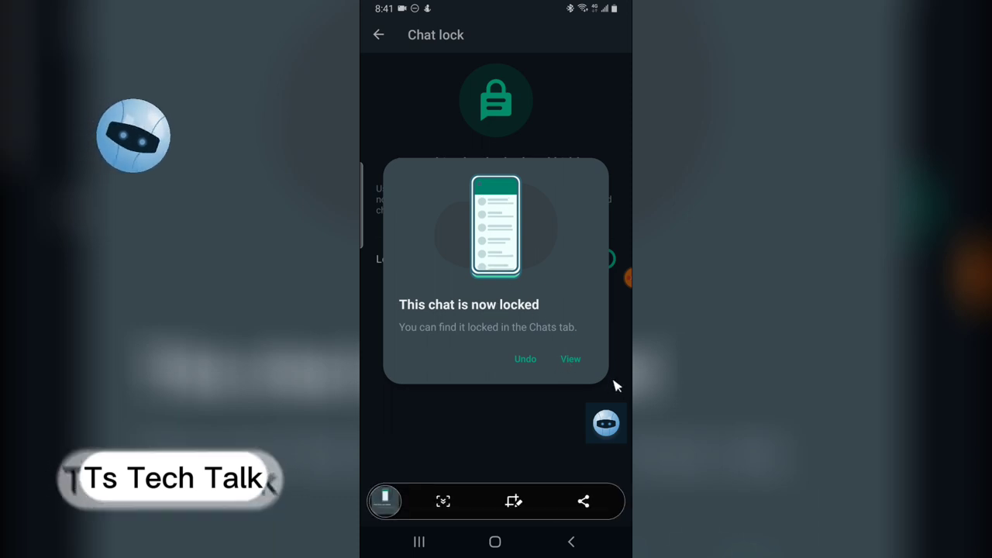
left_click(570, 360)
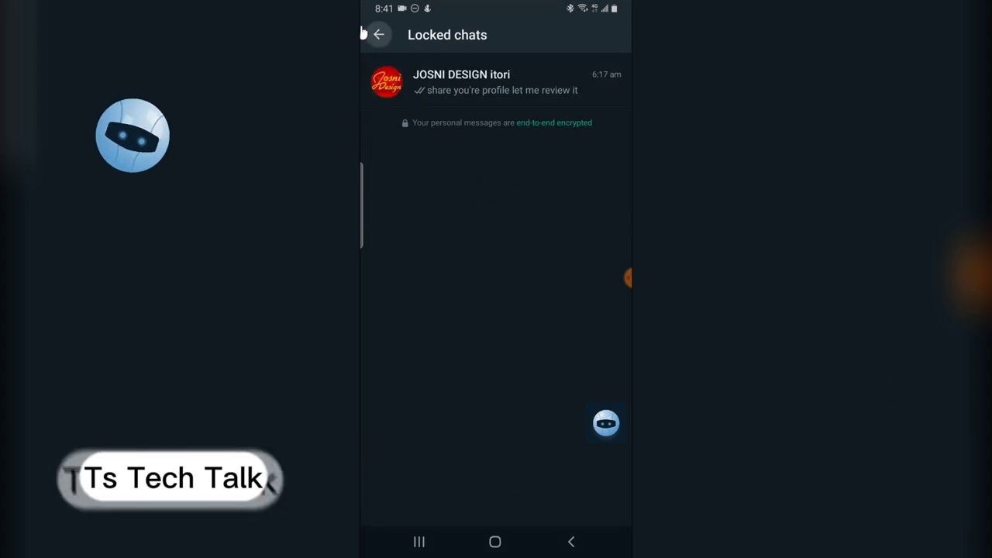
Return to the main chat list and reveal the hidden Locked chats entry above the conversations.
left_click(379, 36)
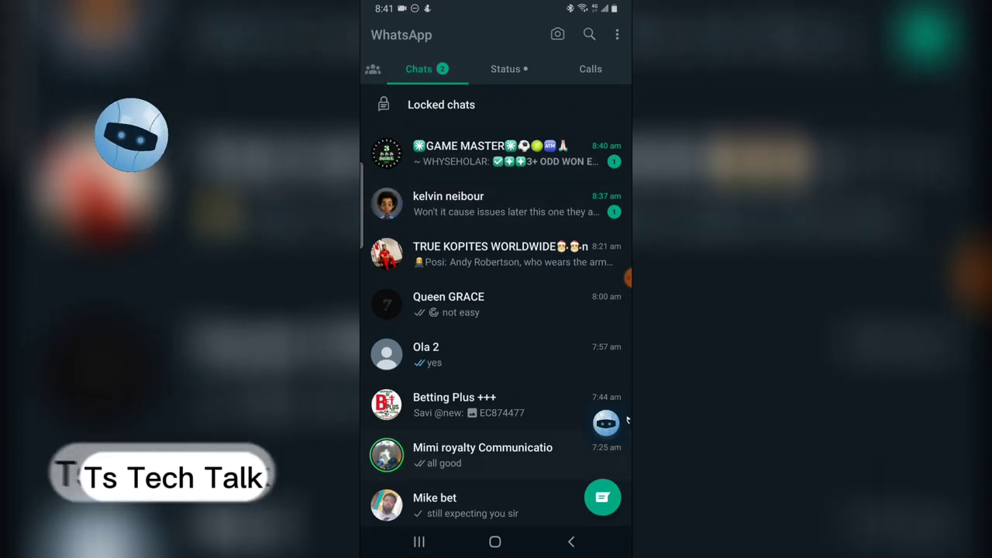
left_click_drag(583, 539, 584, 416)
scroll(555, 413, "up", 3)
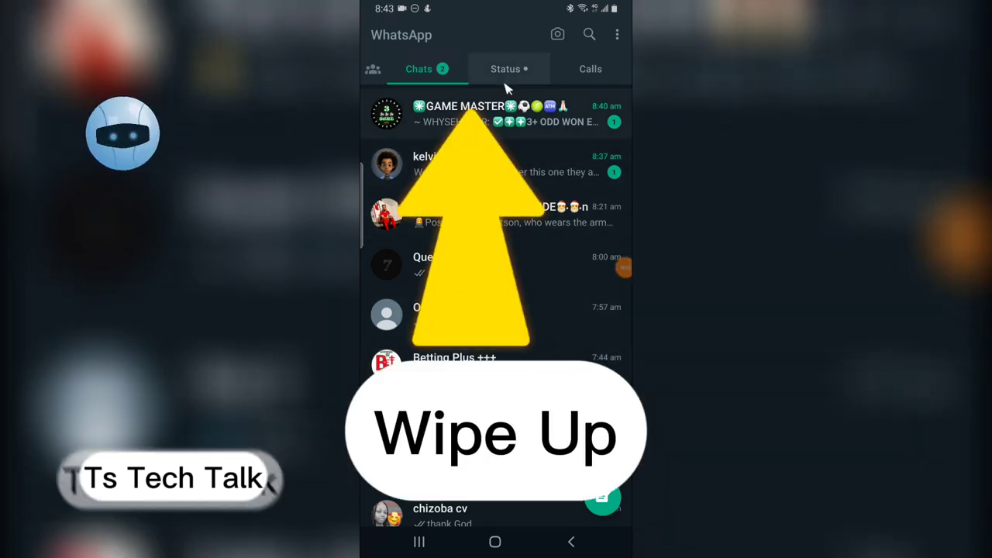
left_click_drag(518, 163, 538, 263)
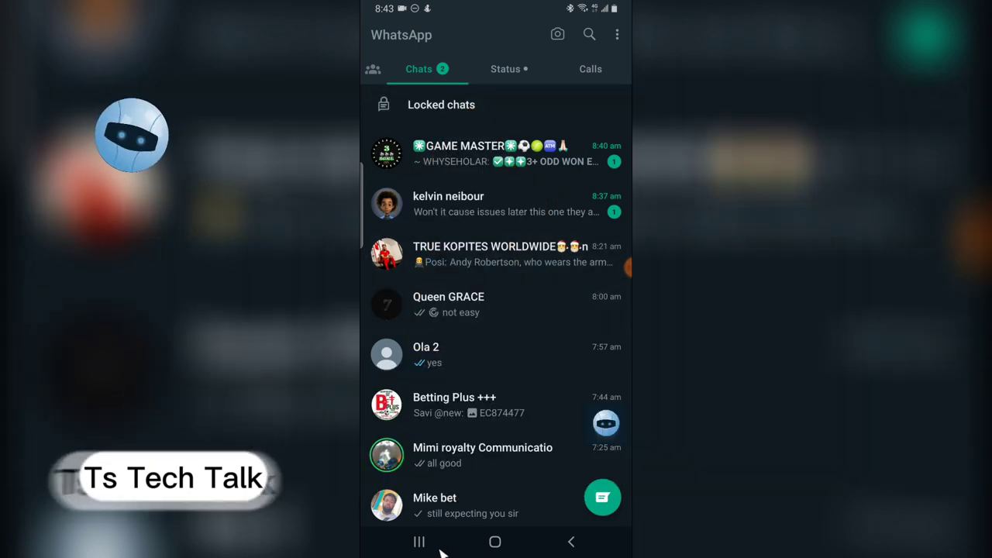
Leave WhatsApp for the home screen and reopen it from the phone's app list.
left_click(431, 545)
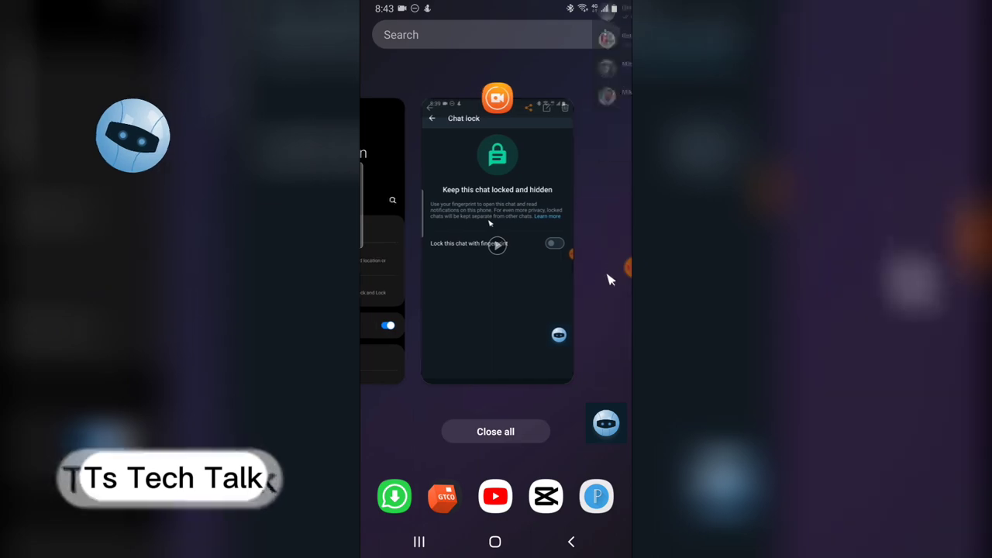
left_click(506, 544)
left_click_drag(538, 419, 535, 256)
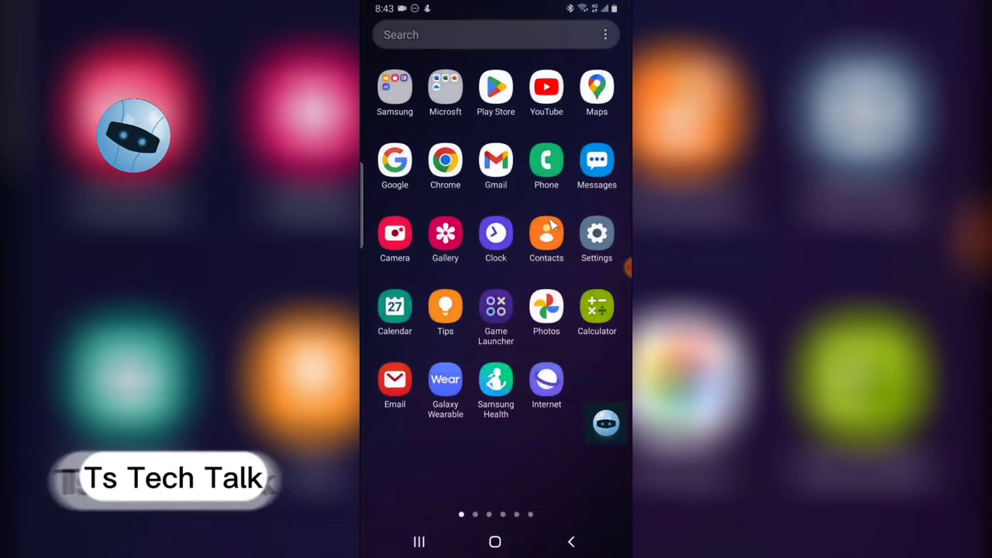
left_click_drag(628, 400, 535, 415)
left_click_drag(597, 419, 514, 357)
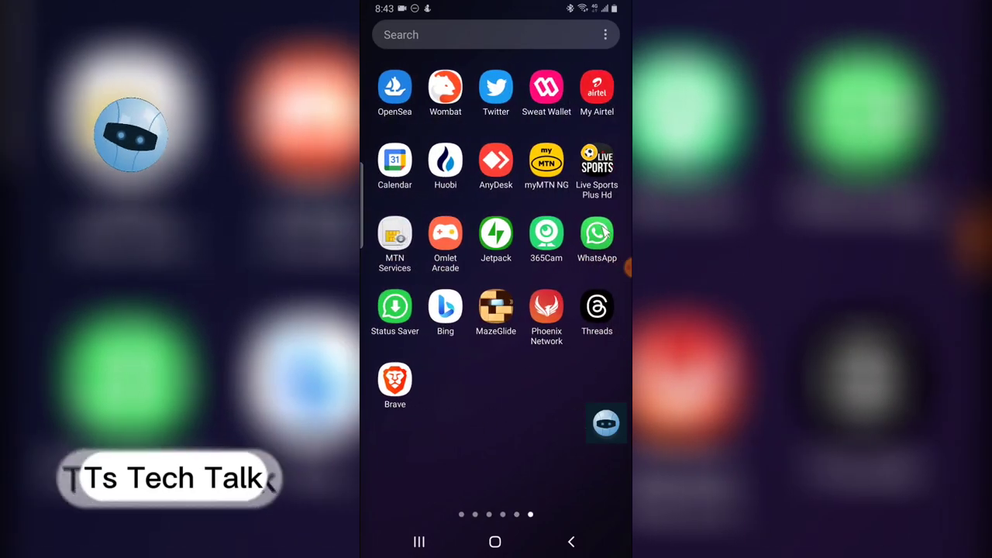
left_click(597, 231)
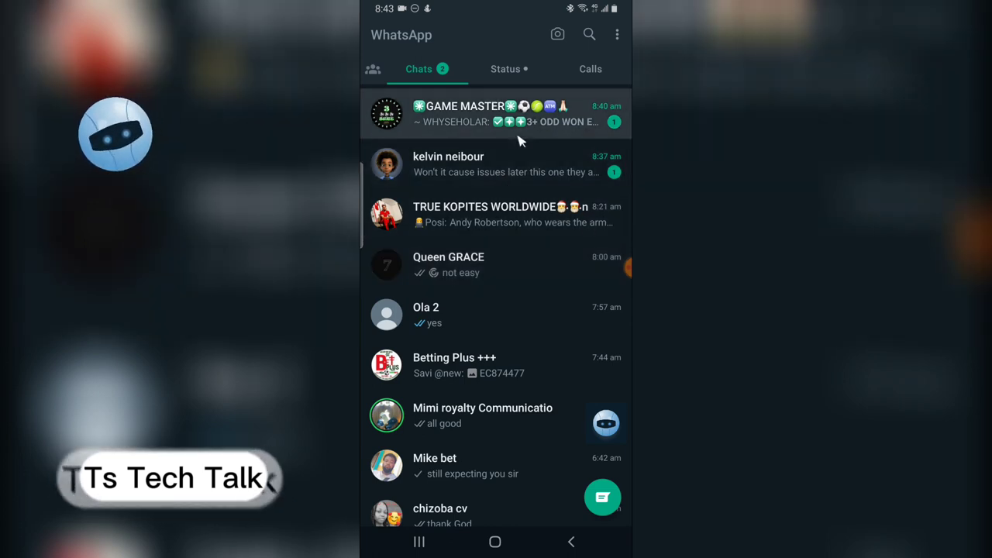
Reveal the hidden Locked chats entry above the conversations, unlock the folder, and open the JOSNI DESIGN itori chat.
left_click_drag(518, 136, 522, 239)
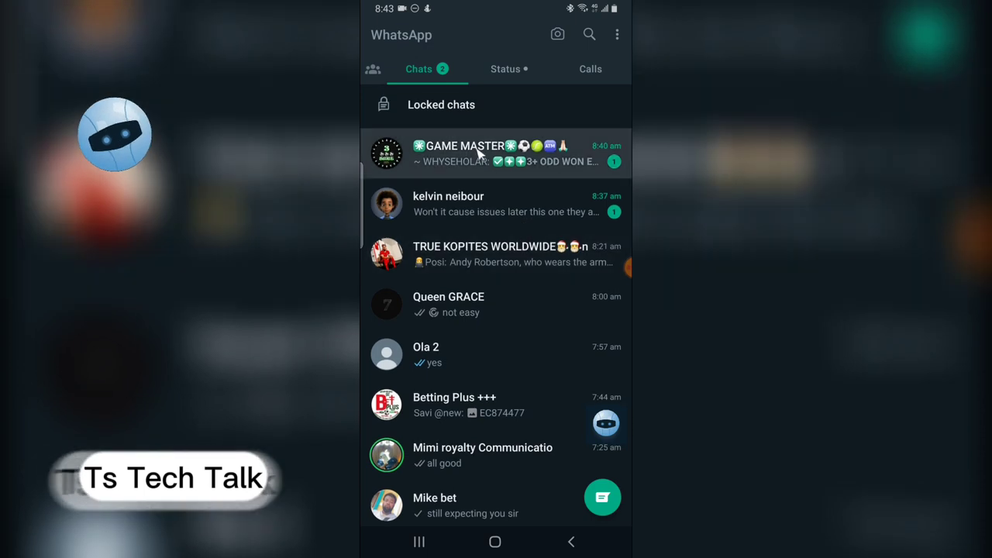
left_click(521, 129)
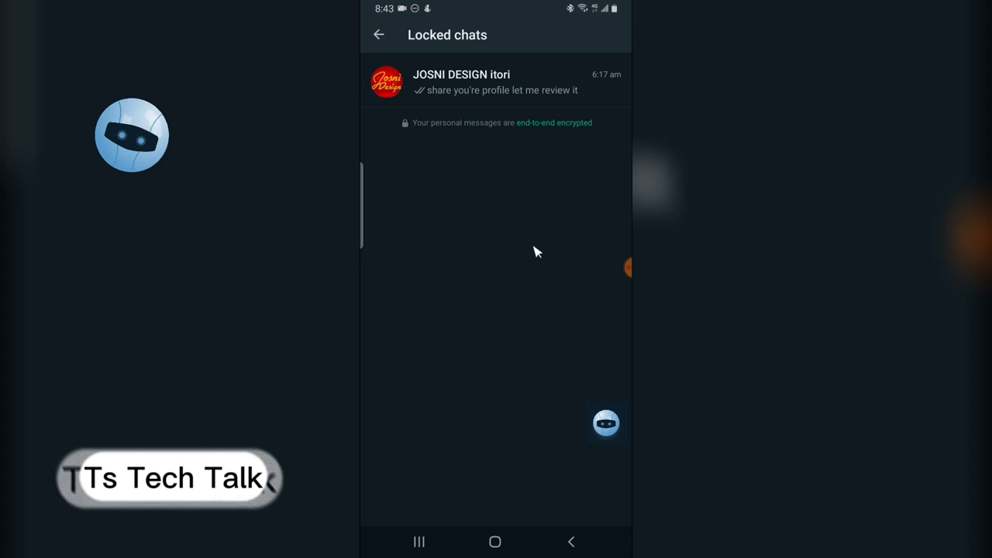
left_click(538, 92)
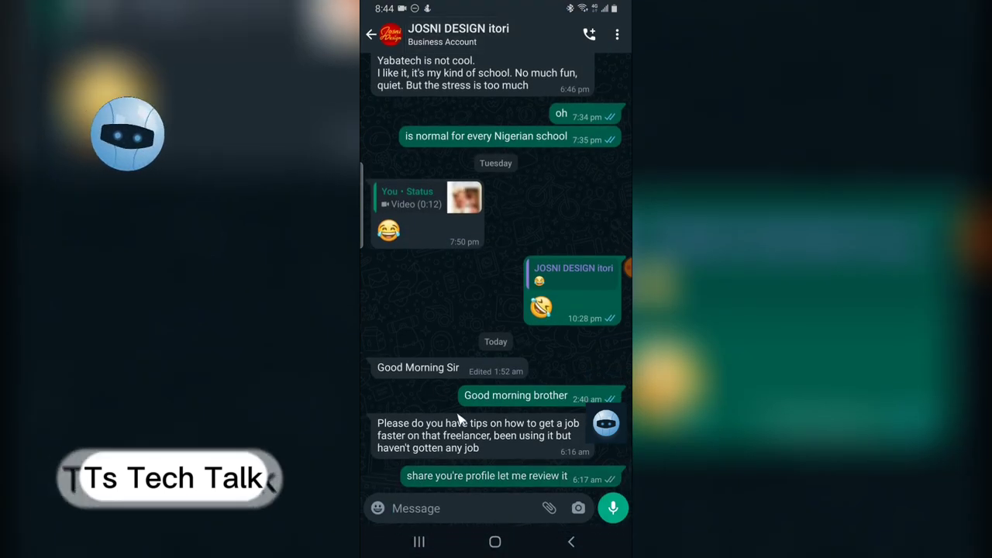
Open the JOSNI DESIGN itori contact info and turn off fingerprint locking in its Chat lock settings.
left_click(495, 54)
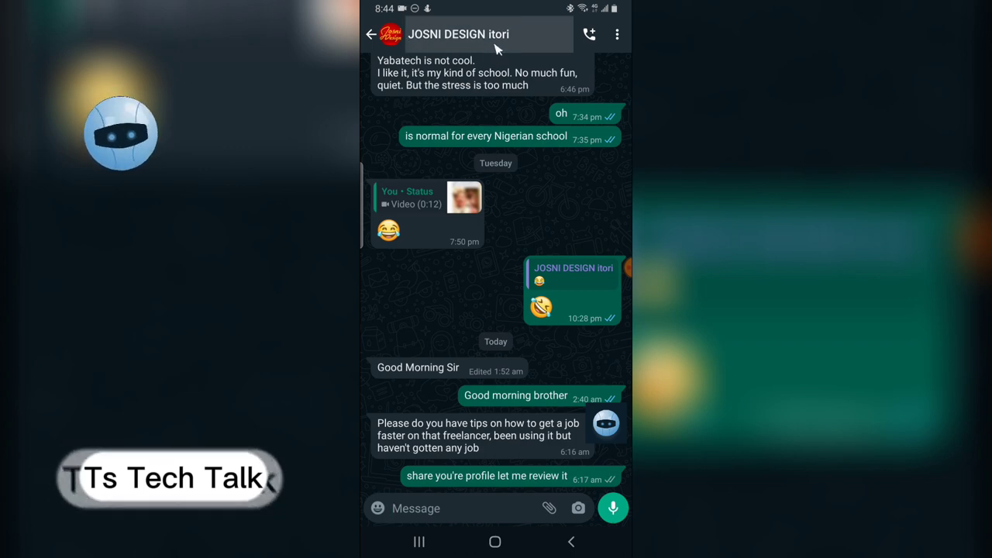
left_click(497, 49)
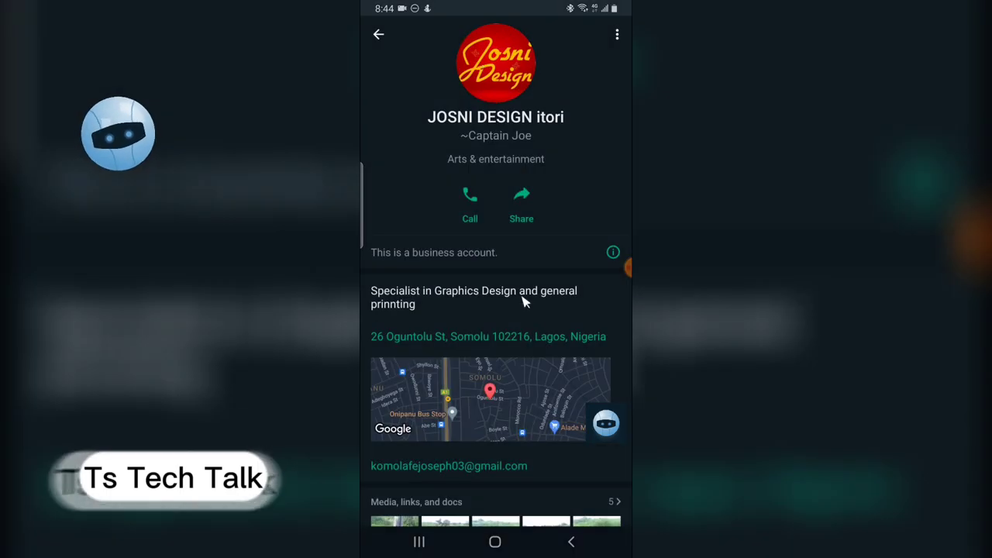
scroll(534, 388, "down", 8)
scroll(543, 388, "up", 5)
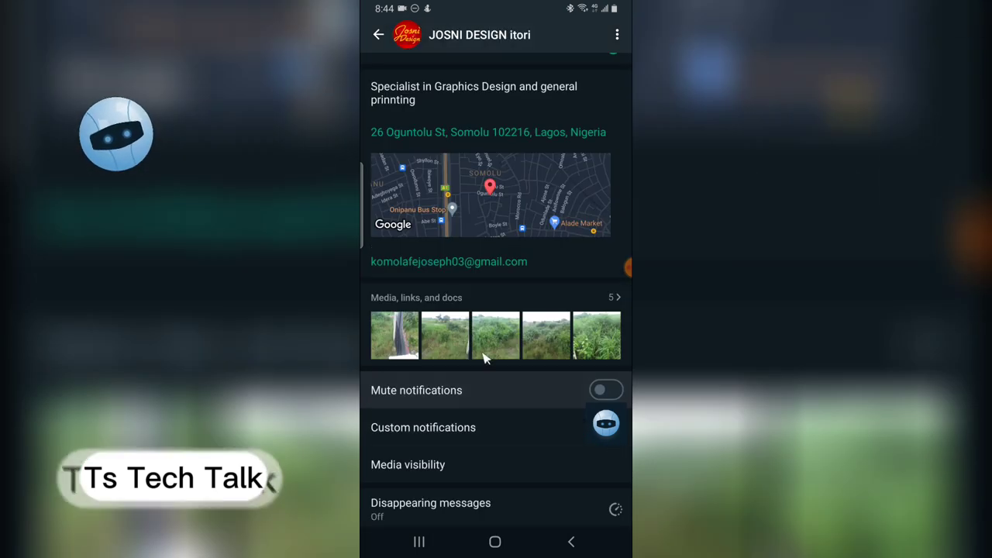
scroll(485, 358, "down", 3)
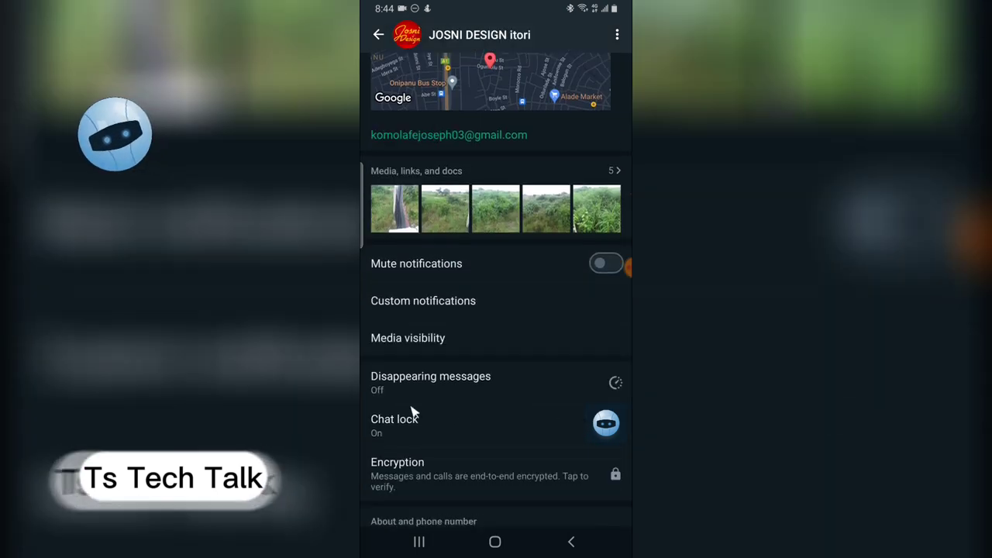
left_click(439, 433)
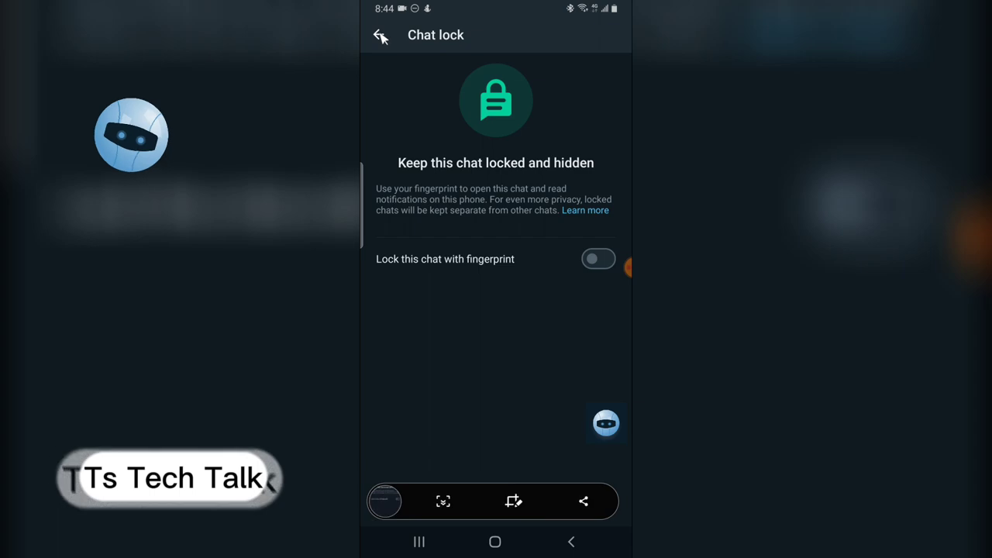
Return through Locked chats to the main chat list and locate the JOSNI DESIGN itori conversation there.
left_click(379, 35)
left_click(377, 36)
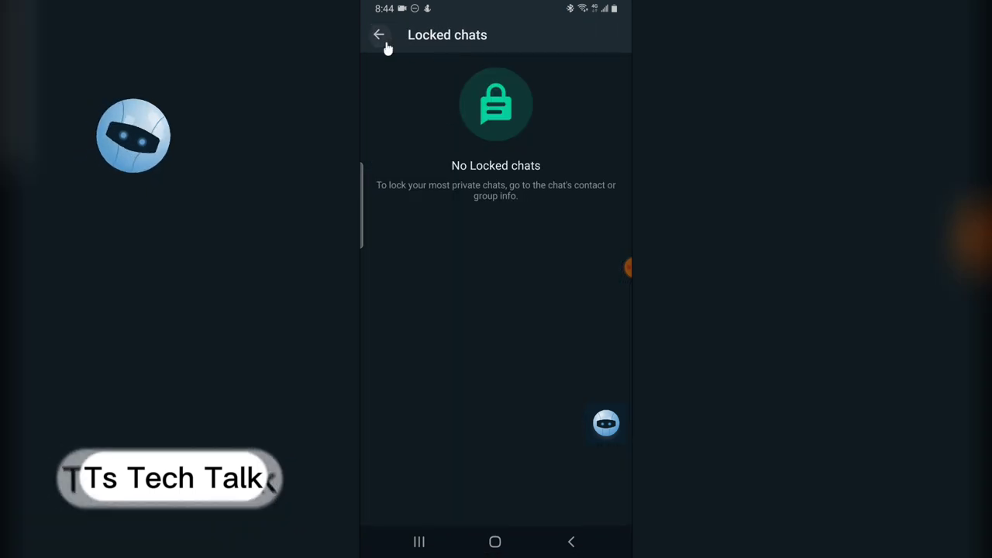
left_click(387, 45)
left_click_drag(504, 419, 479, 380)
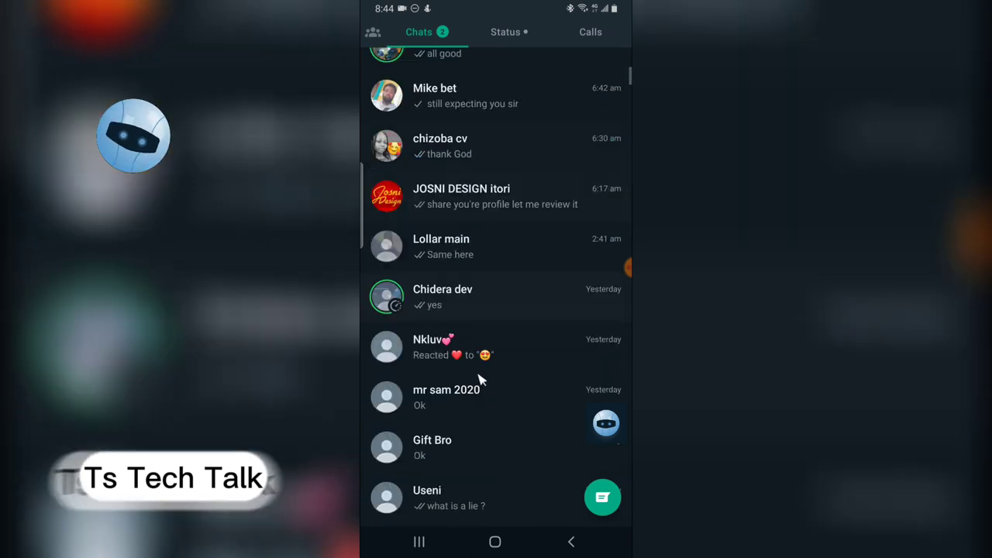
scroll(480, 379, "down", 2)
scroll(491, 364, "up", 6)
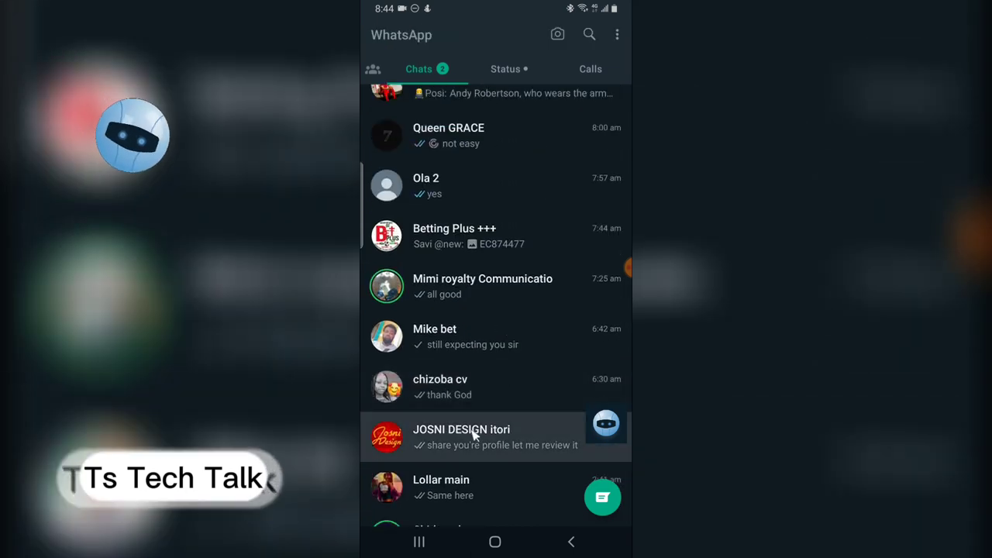
Check above the first conversation in the main chat list for the Locked chats entry.
scroll(496, 372, "up", 3)
left_click(488, 137)
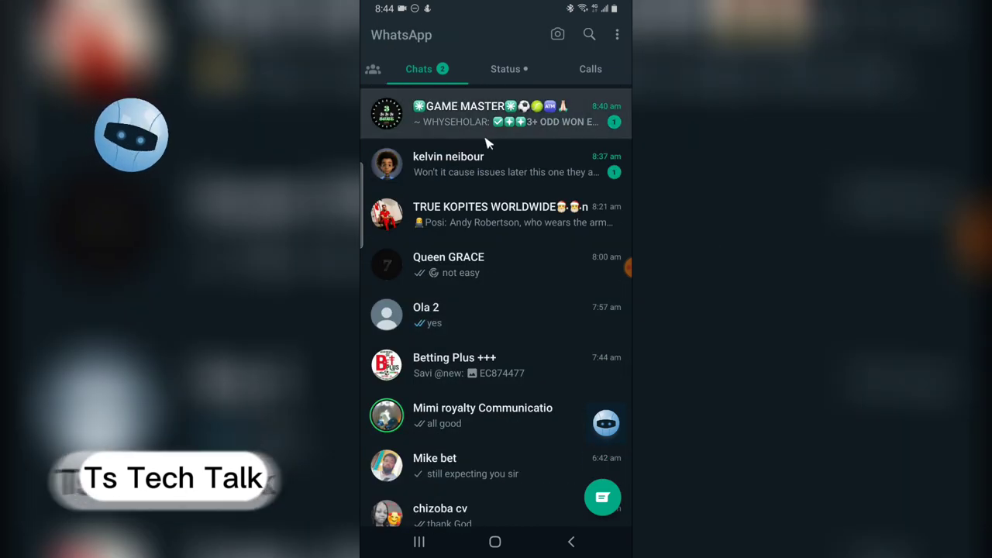
scroll(530, 246, "down", 1)
scroll(526, 275, "up", 1)
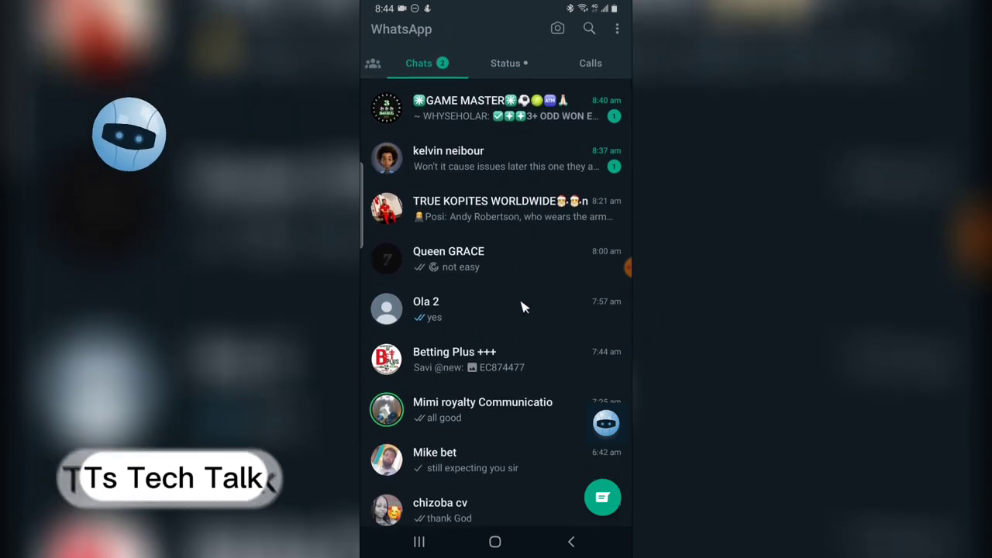
left_click(527, 301)
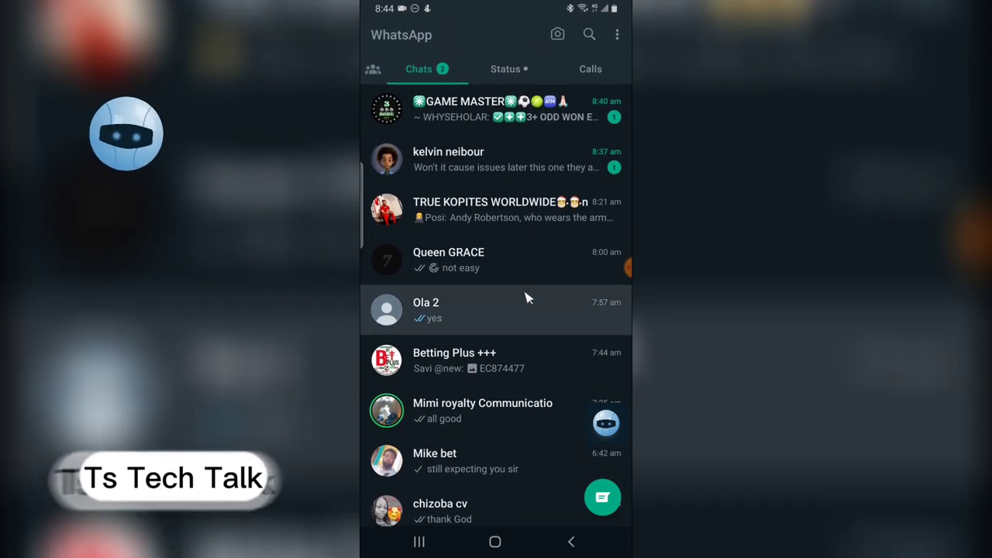